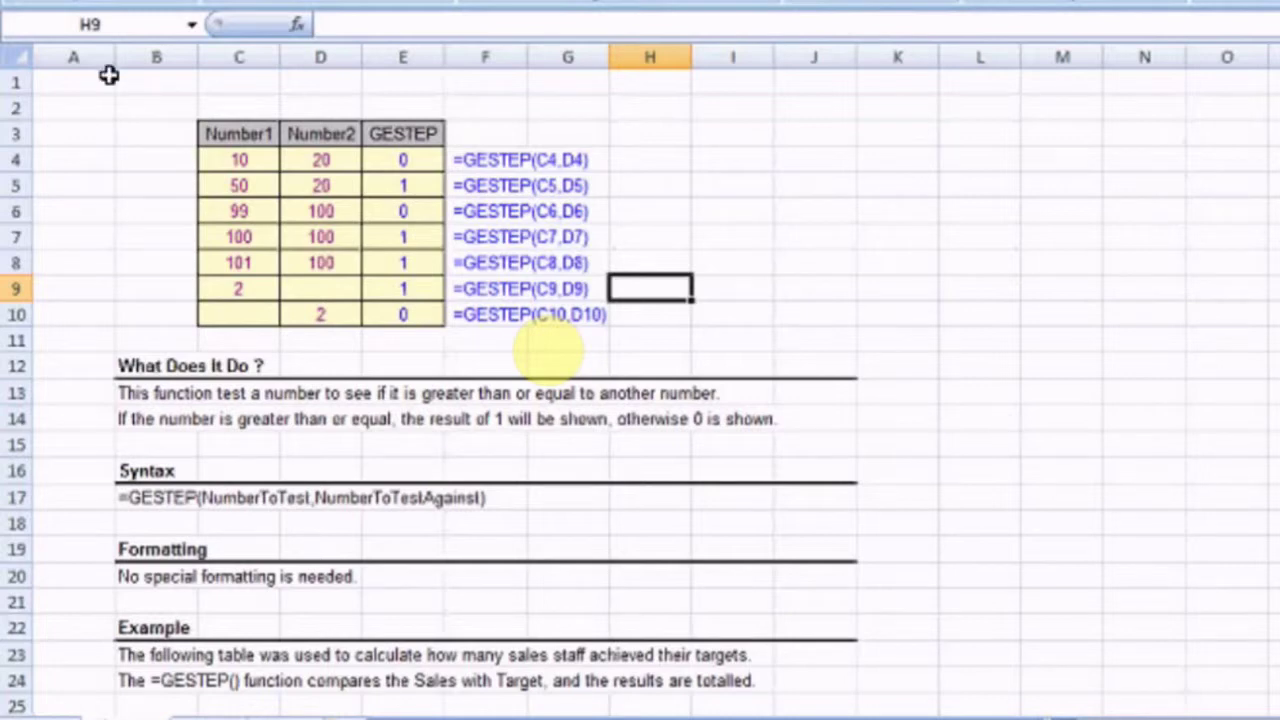
- Select the Number1 and Number2 values in C3:D10 and inspect row 4's cells E4, C4 and D4
click(258, 132)
drag(258, 132, 325, 317)
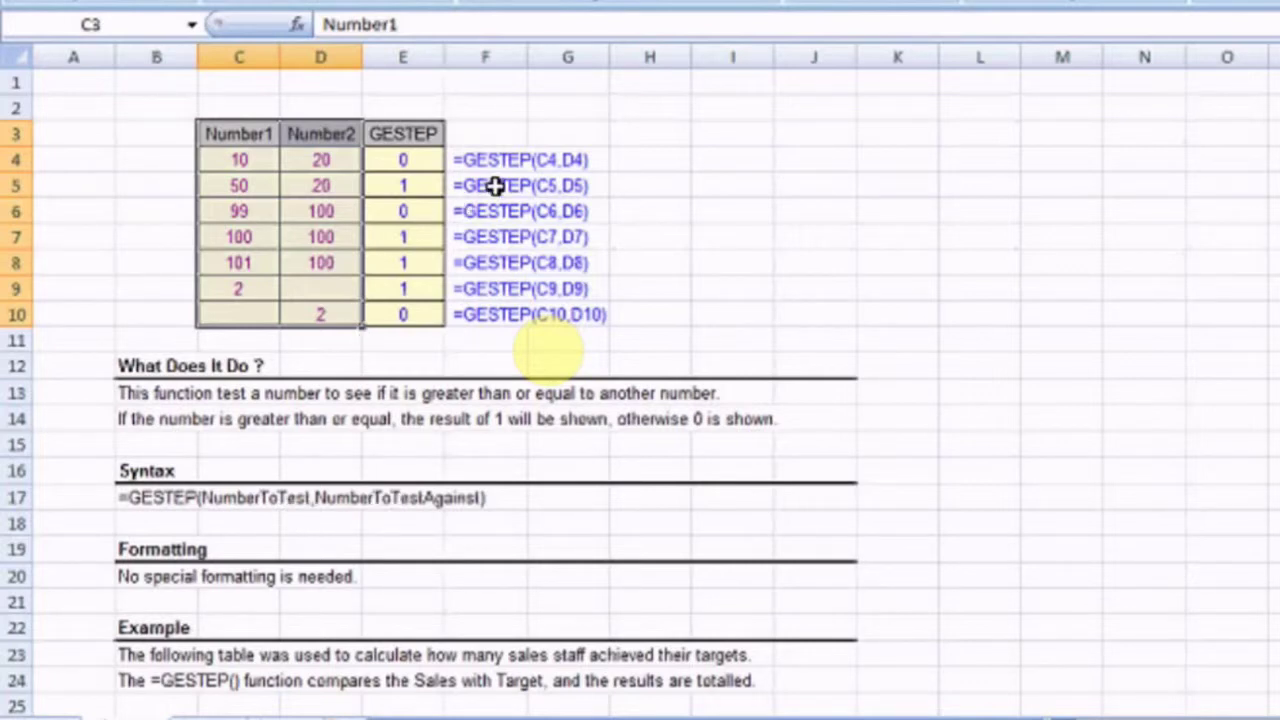
click(368, 163)
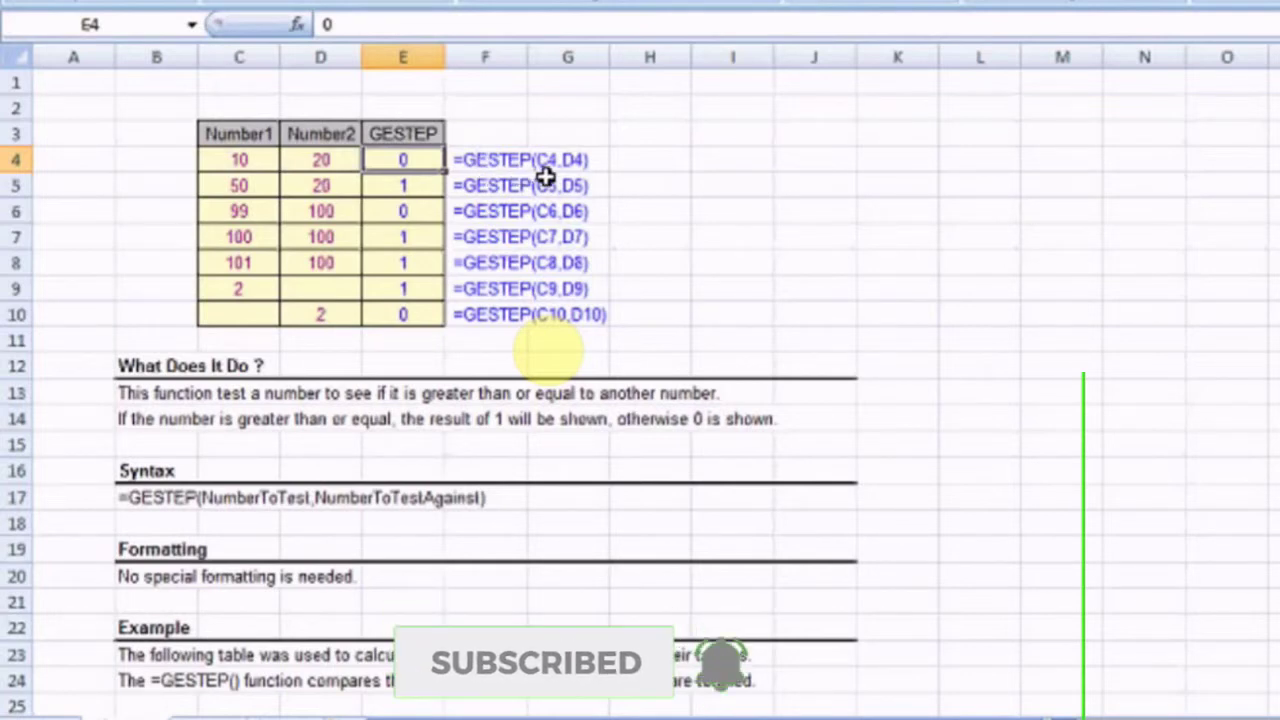
click(243, 170)
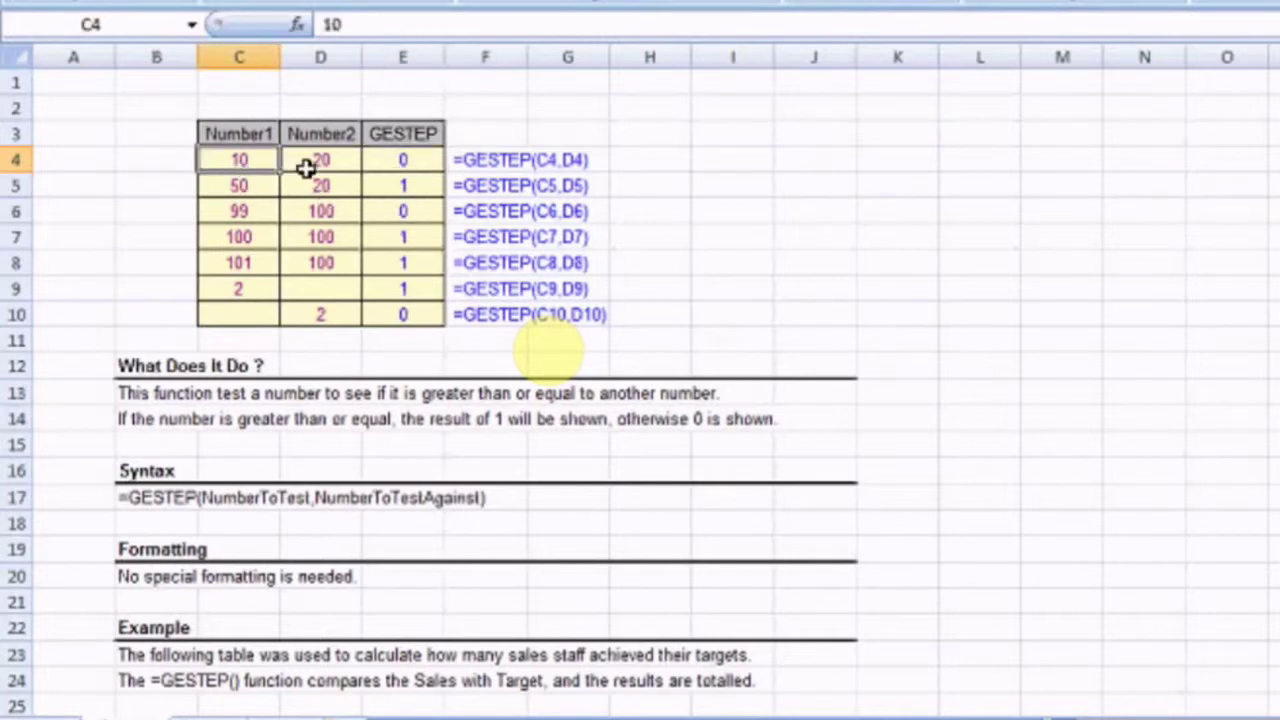
click(305, 168)
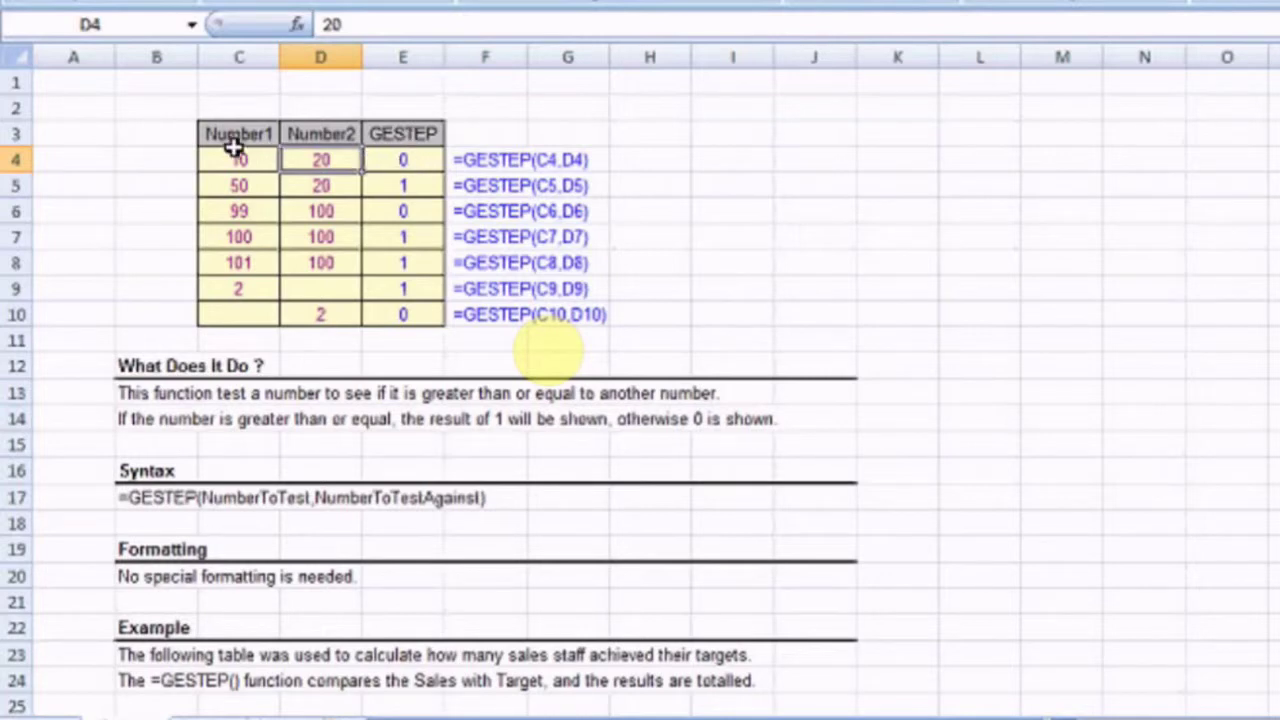
- Confirm GESTEP gives 0 for 10 versus 20, then scroll down to the sales-target table
click(240, 162)
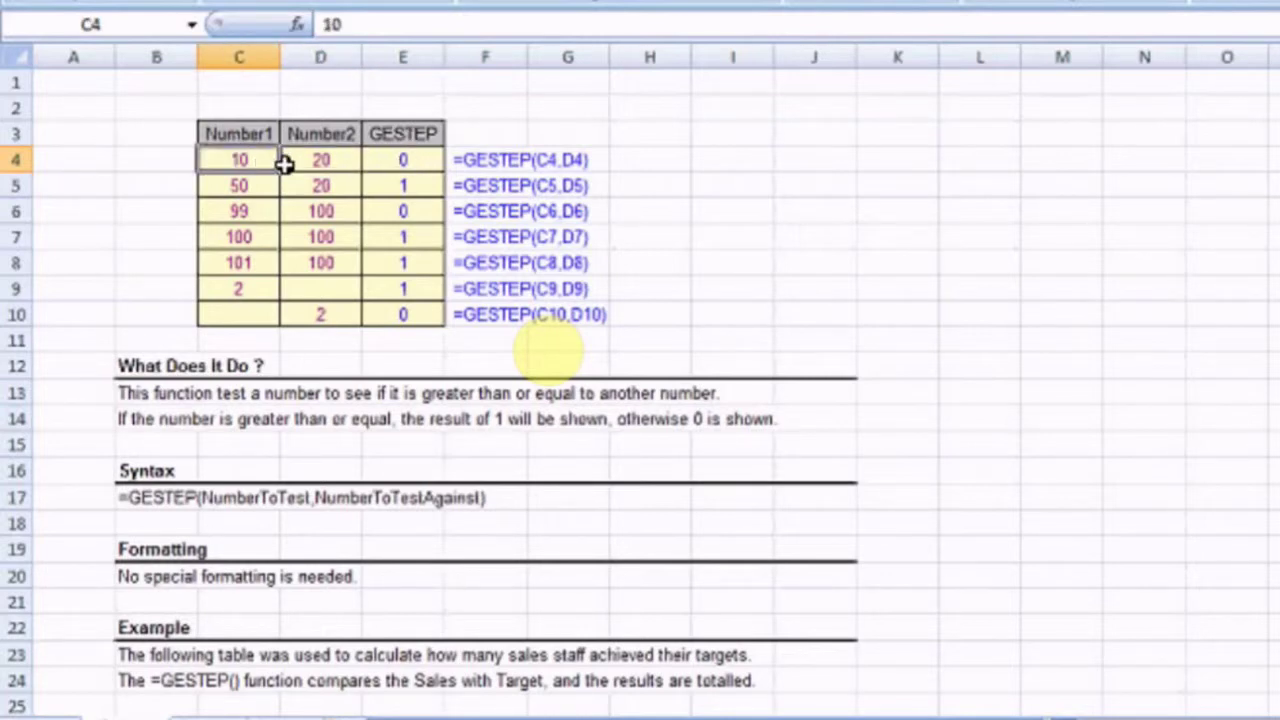
click(286, 163)
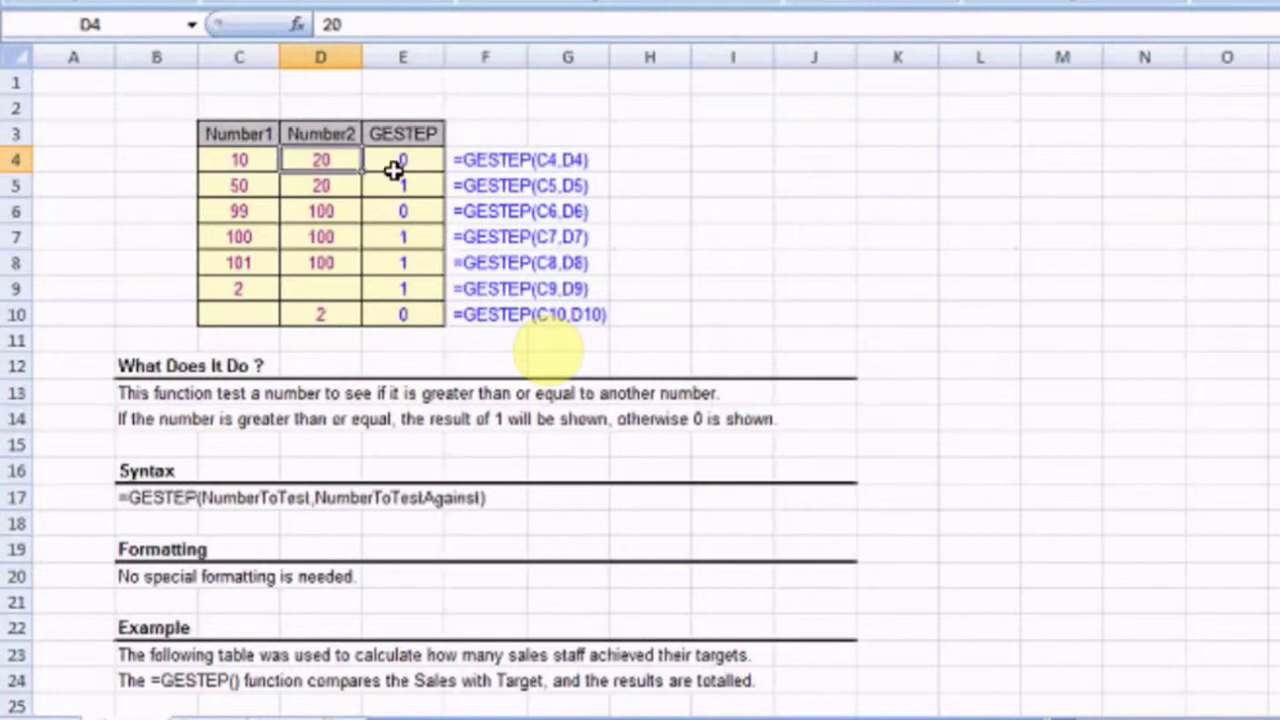
click(396, 172)
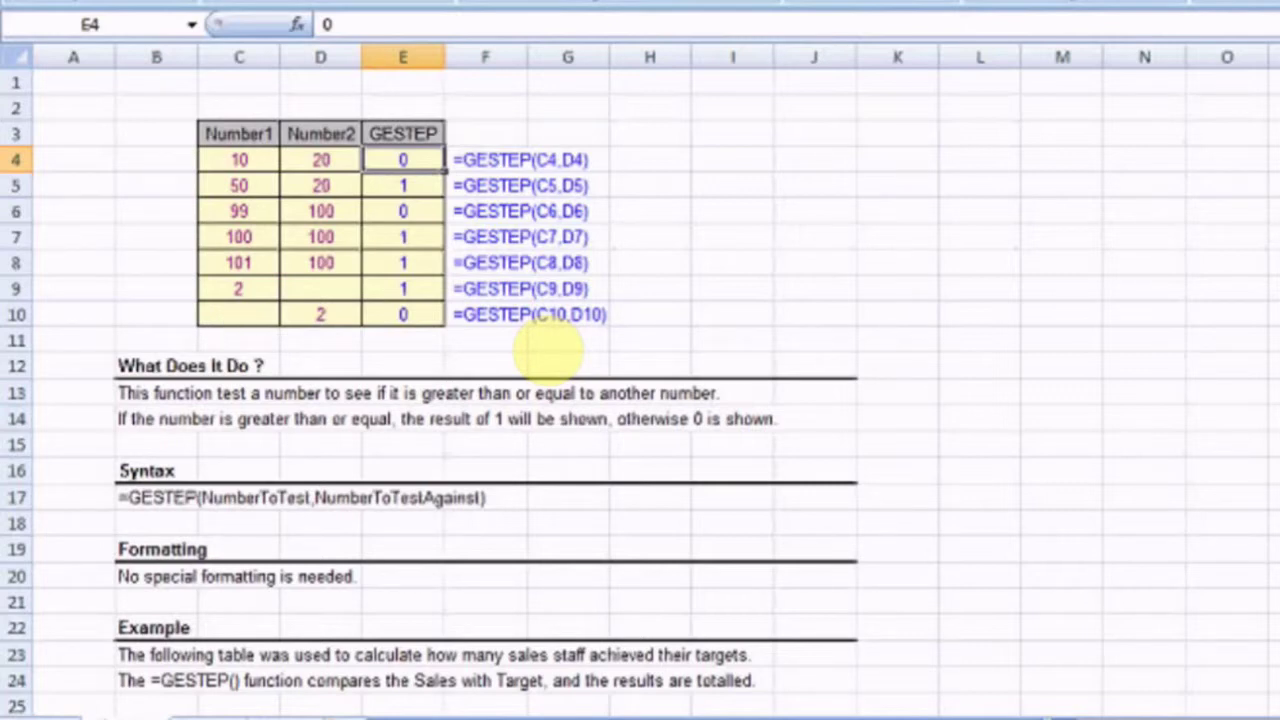
scroll(550, 350, down, 2)
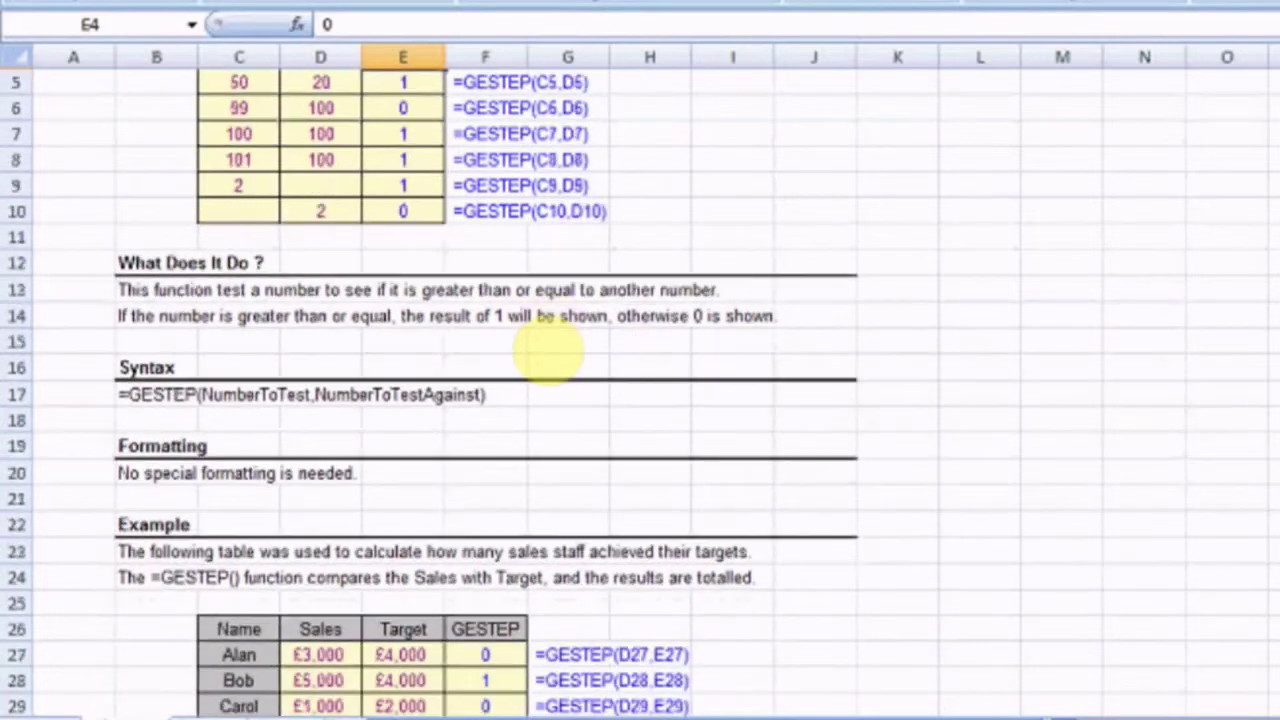
scroll(548, 352, down, 2)
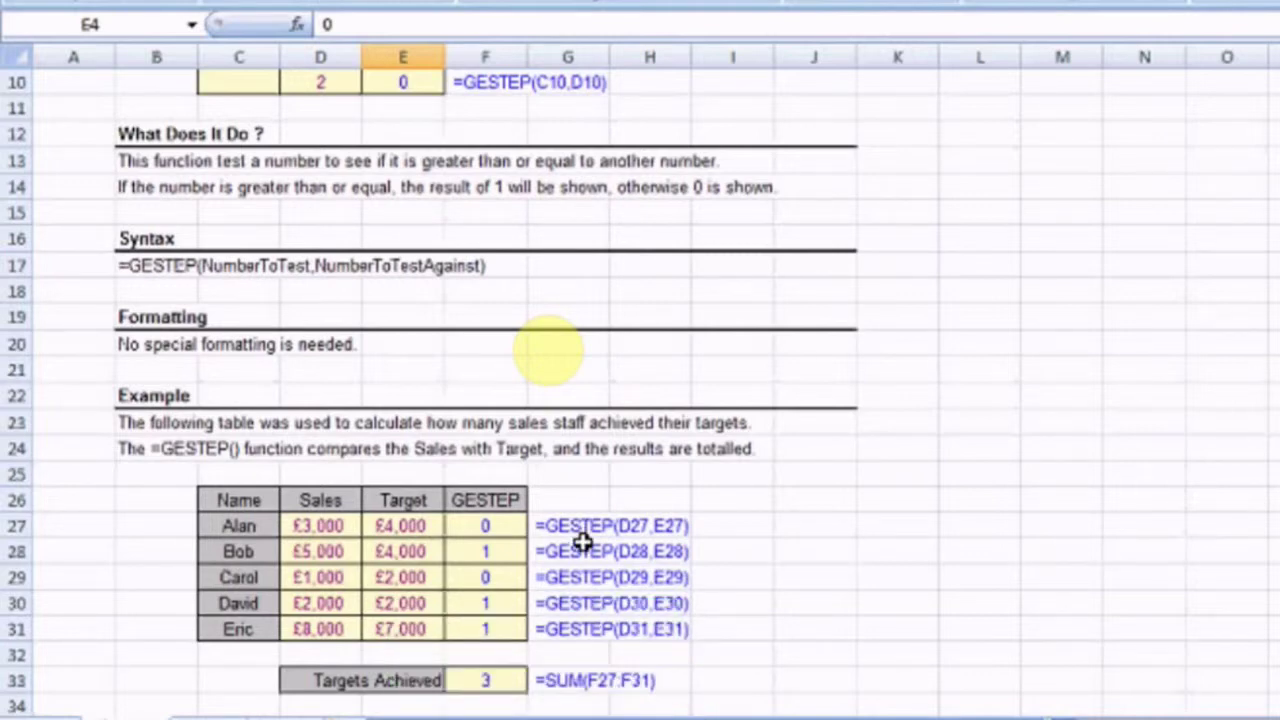
click(345, 522)
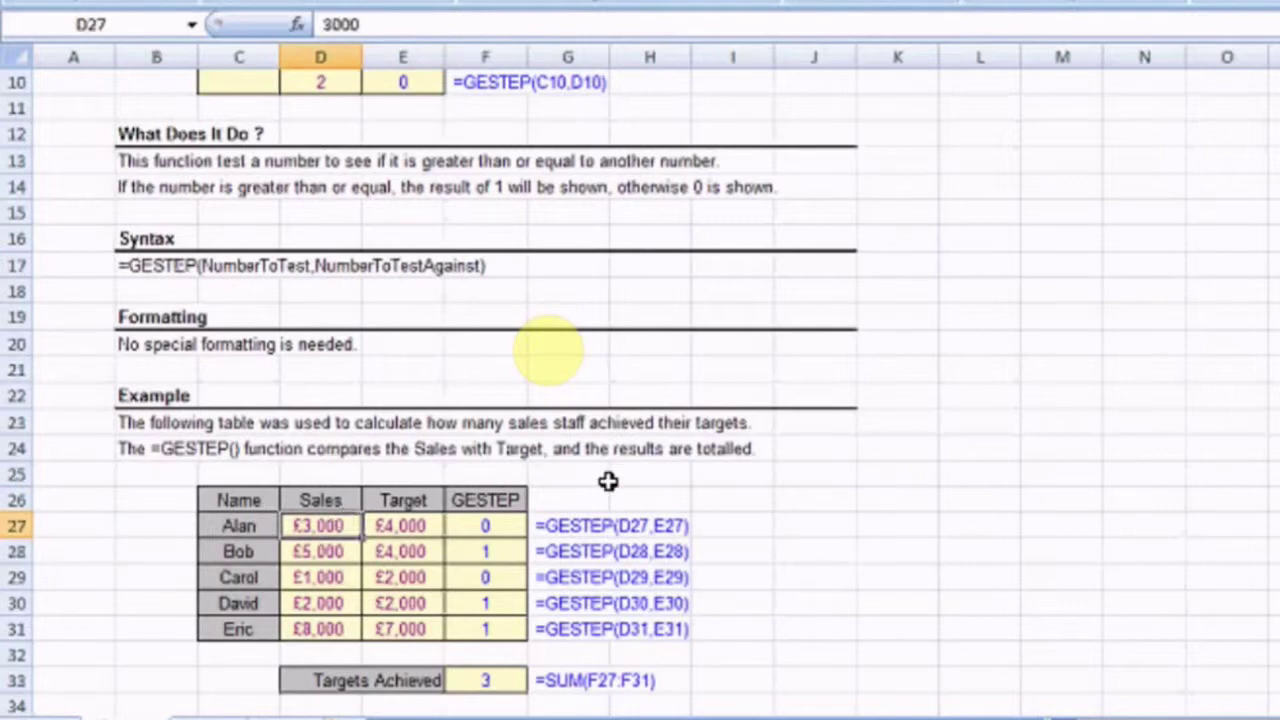
click(415, 530)
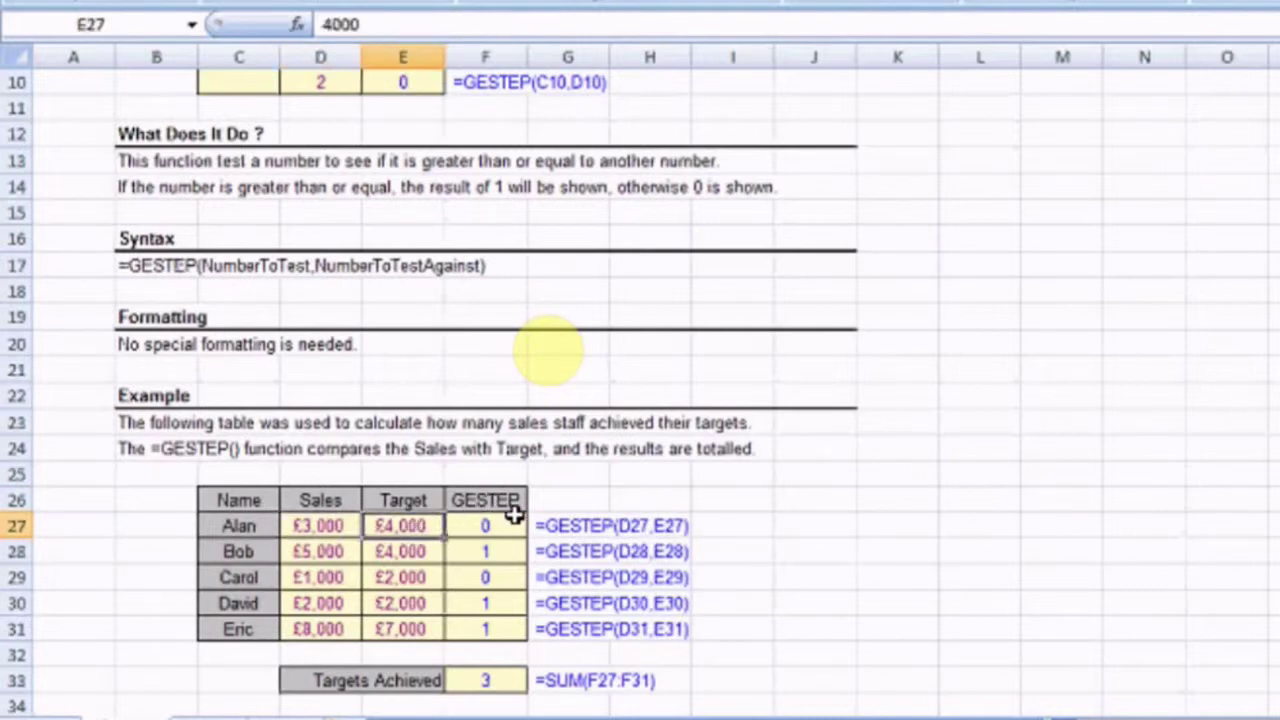